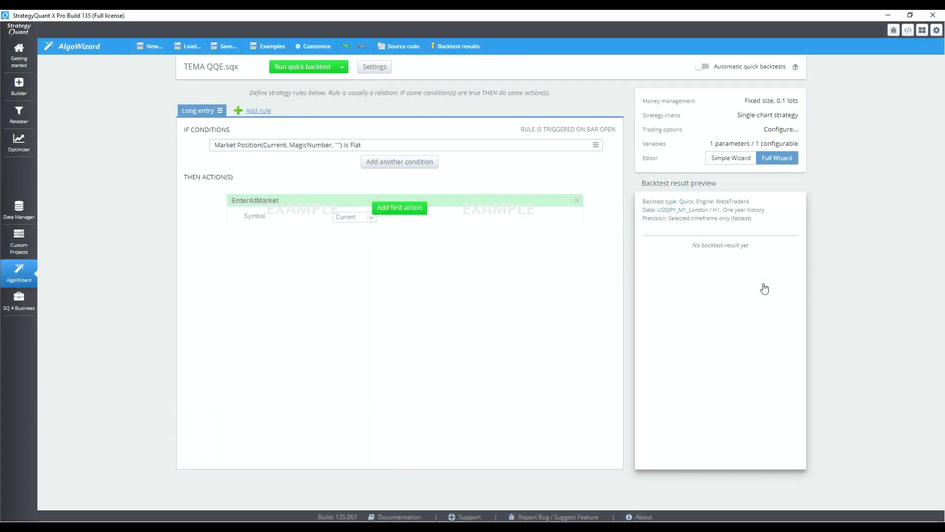
- Add a configurable strategy variable FastPeriod with value 20
left_click(745, 148)
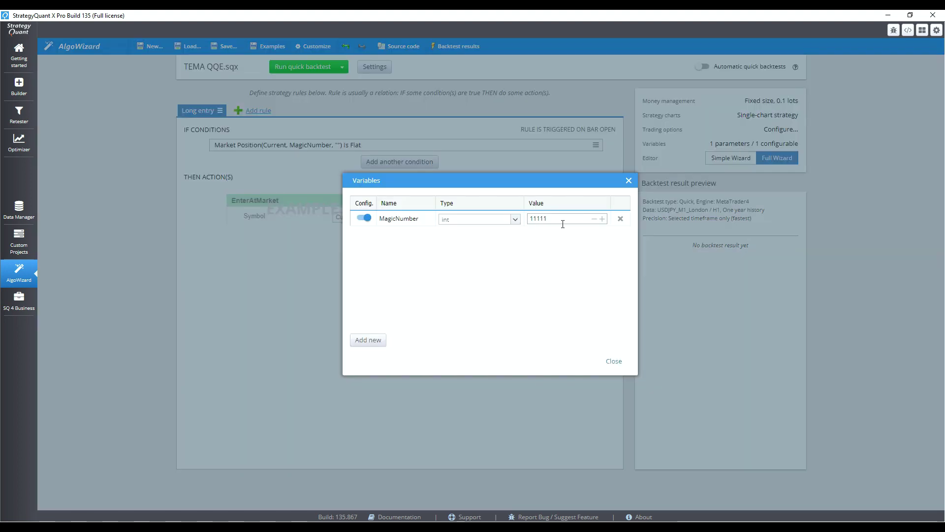
left_click(367, 340)
left_click(365, 235)
double_click(390, 234)
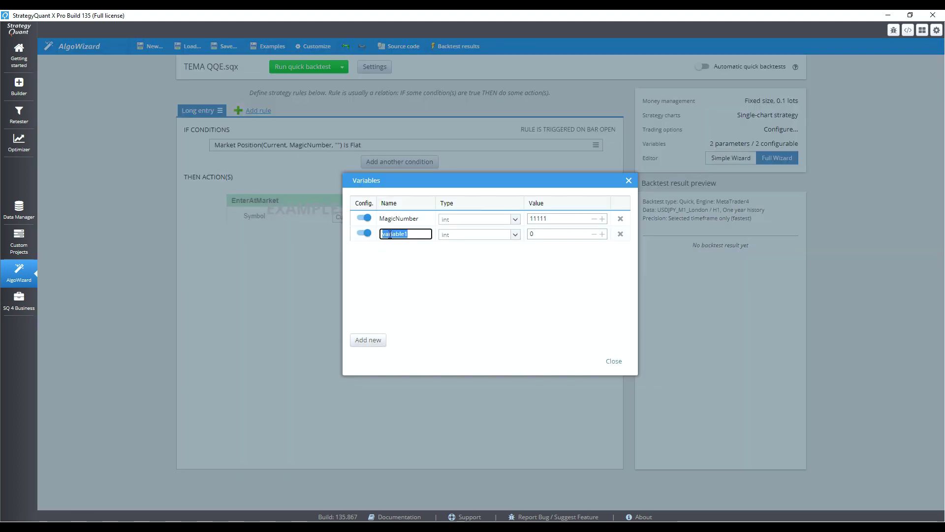
type("FastPeriod")
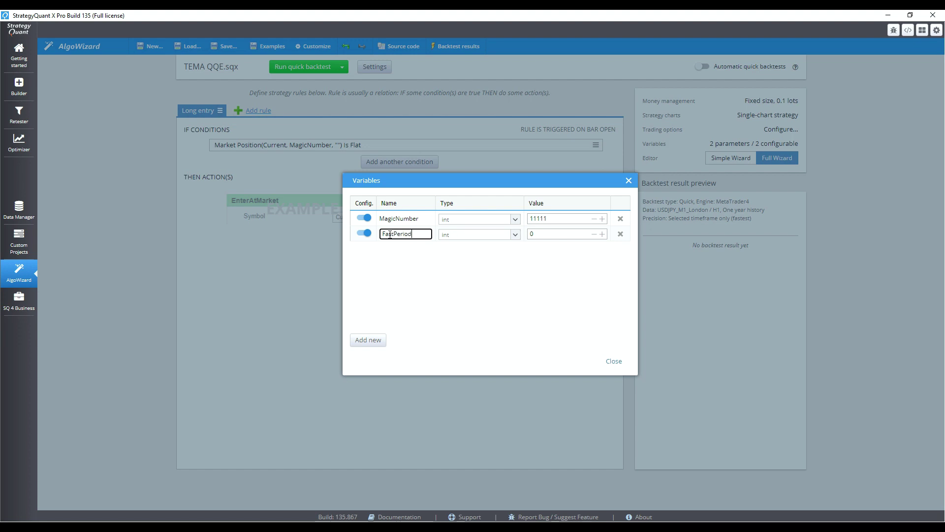
key("Tab")
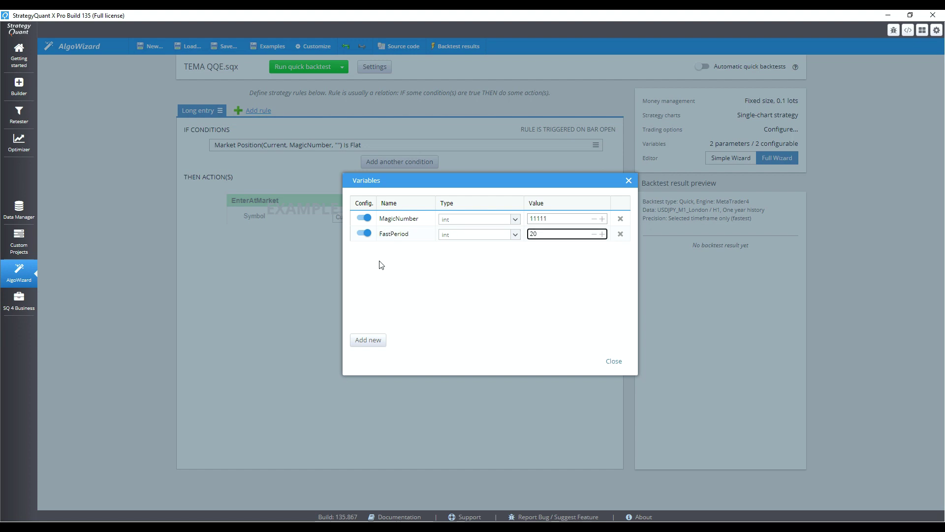
type("20")
- Add a second configurable variable named SlowPeriod
left_click(367, 340)
left_click(364, 249)
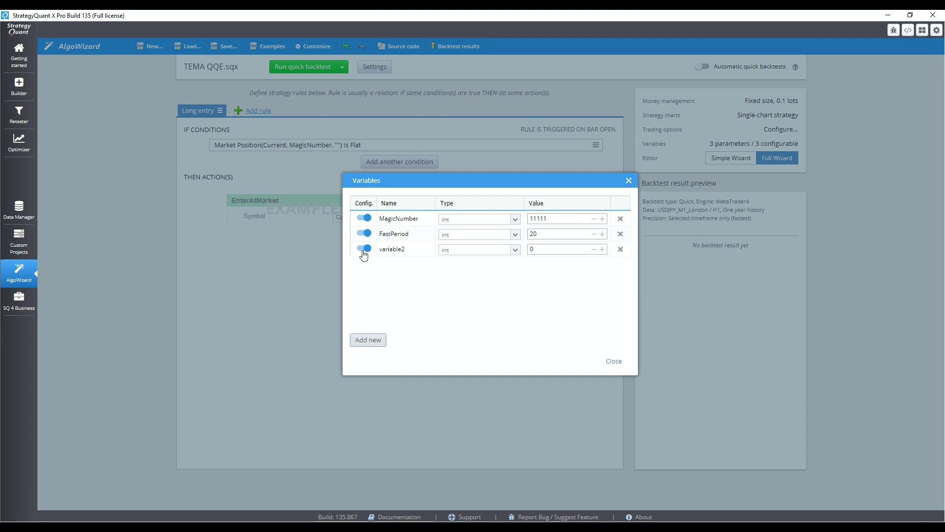
double_click(403, 252)
type("SlowPeriod")
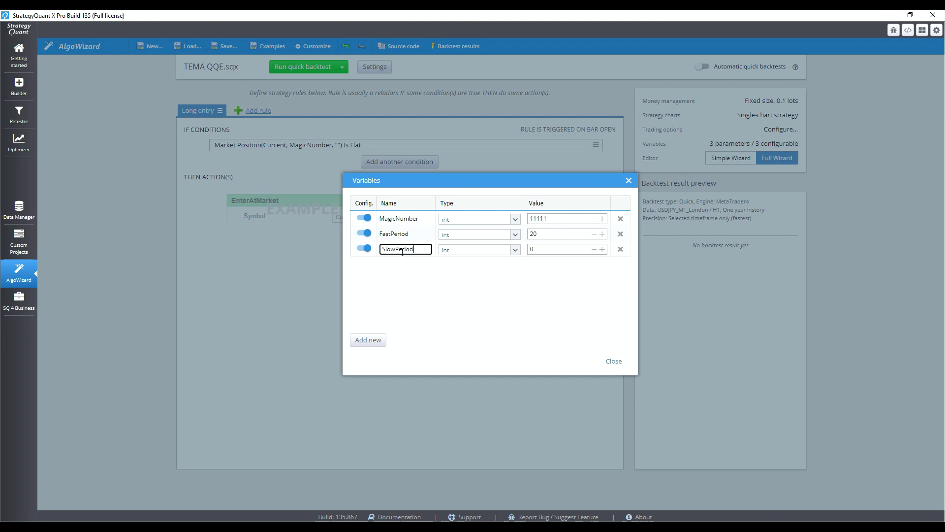
key("Tab")
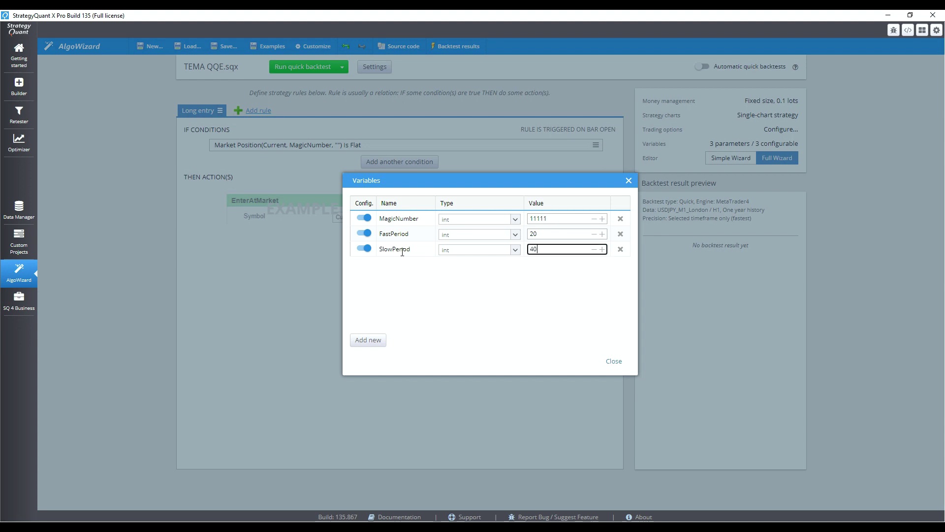
- Add a configurable double variable StopPips set to 120 and close the Variables dialog
left_click(368, 340)
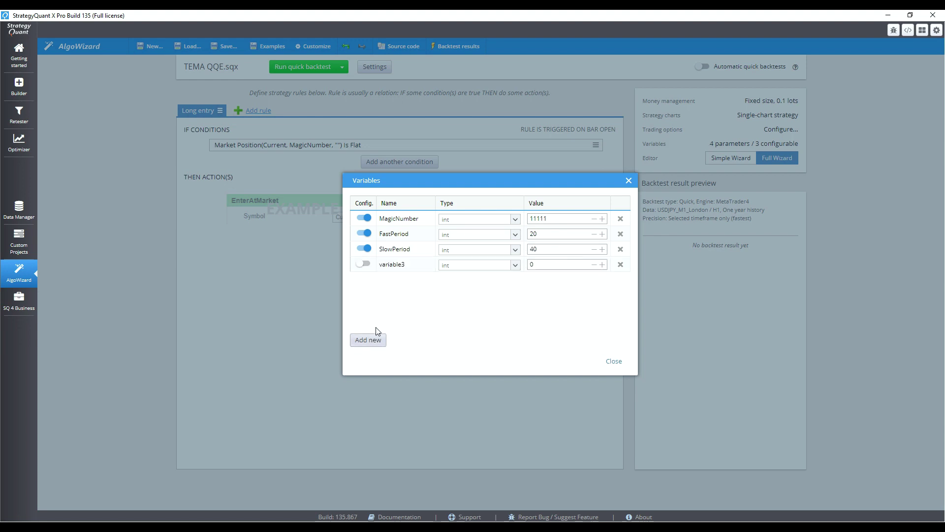
left_click(364, 264)
double_click(398, 264)
type("StopPips")
left_click(448, 266)
left_click(456, 291)
left_click(528, 265)
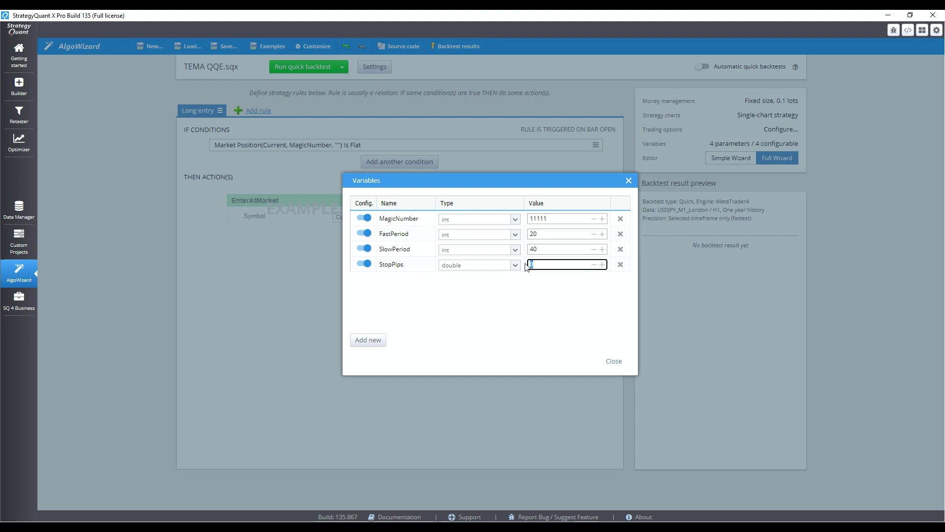
key("Return")
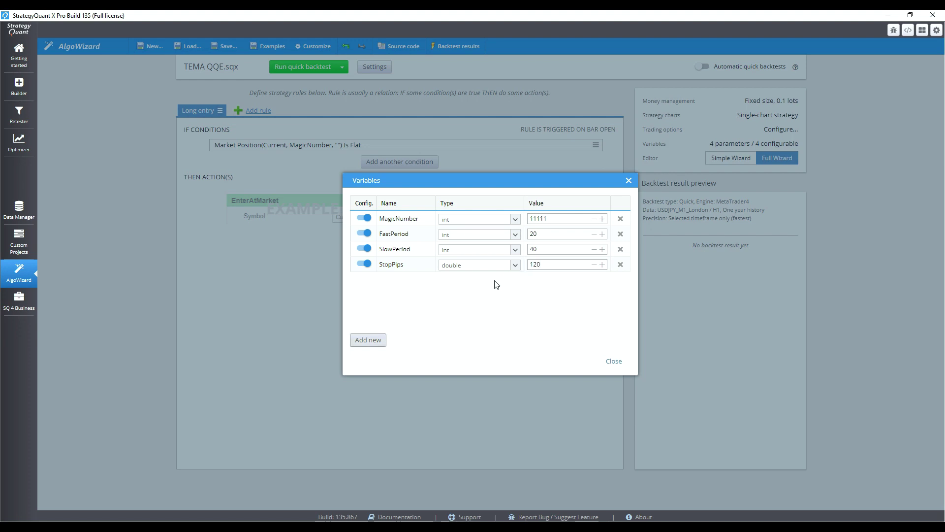
left_click(614, 362)
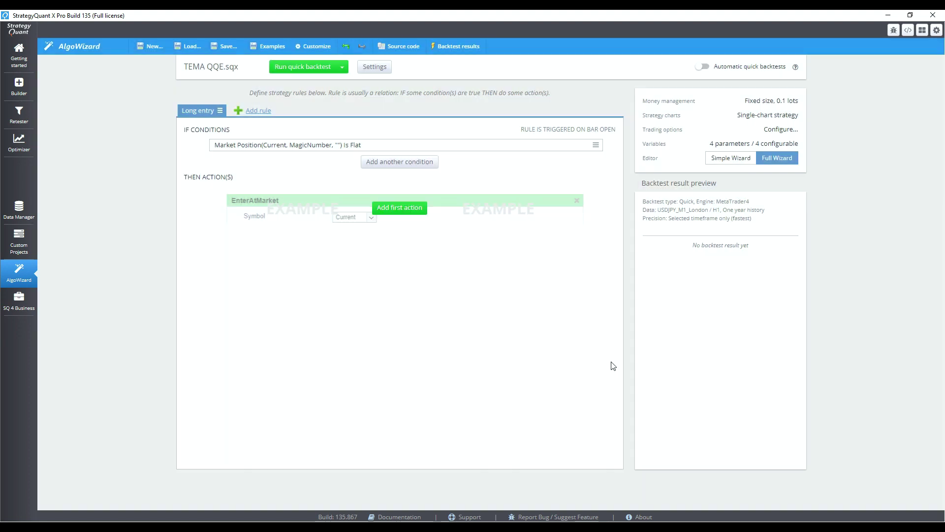
- Add the long-entry condition Close[1] > TEMA(FastPeriod)[1]
left_click(411, 168)
left_click(419, 247)
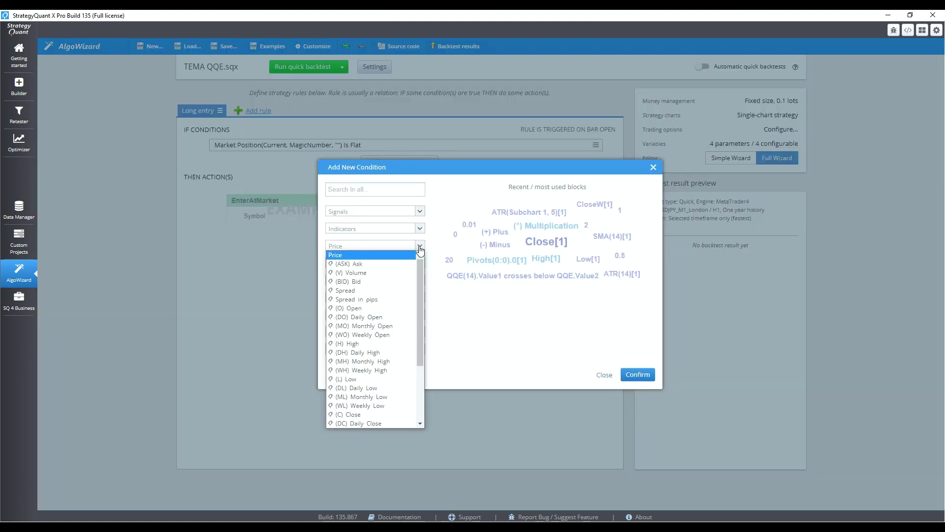
left_click(383, 415)
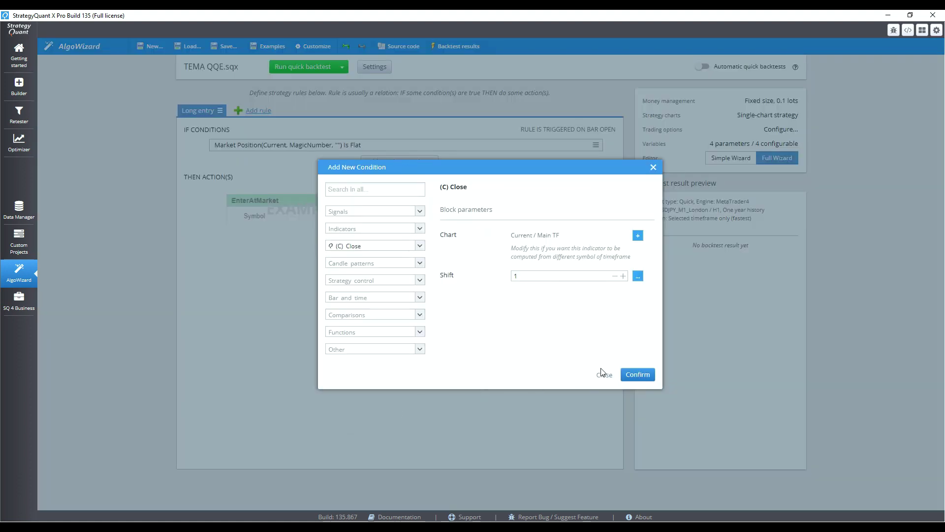
left_click(637, 374)
left_click(308, 164)
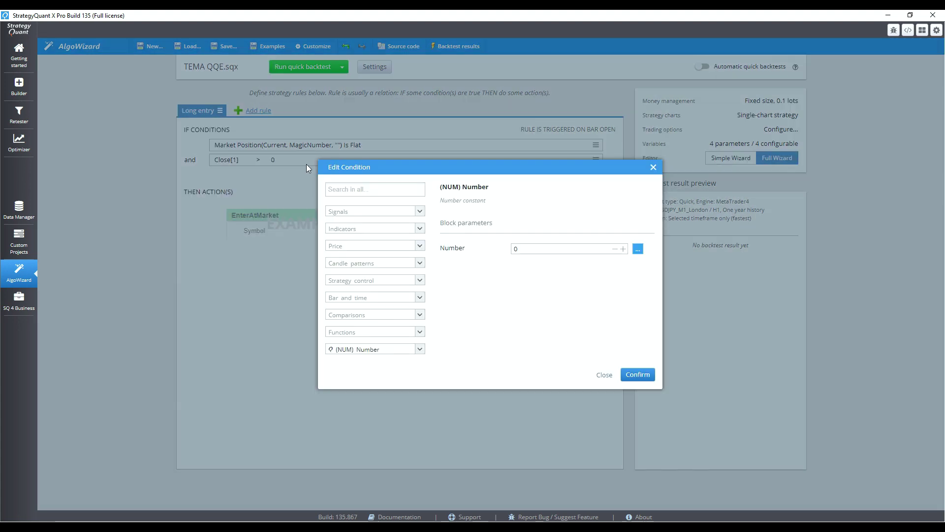
left_click(348, 190)
type("tema")
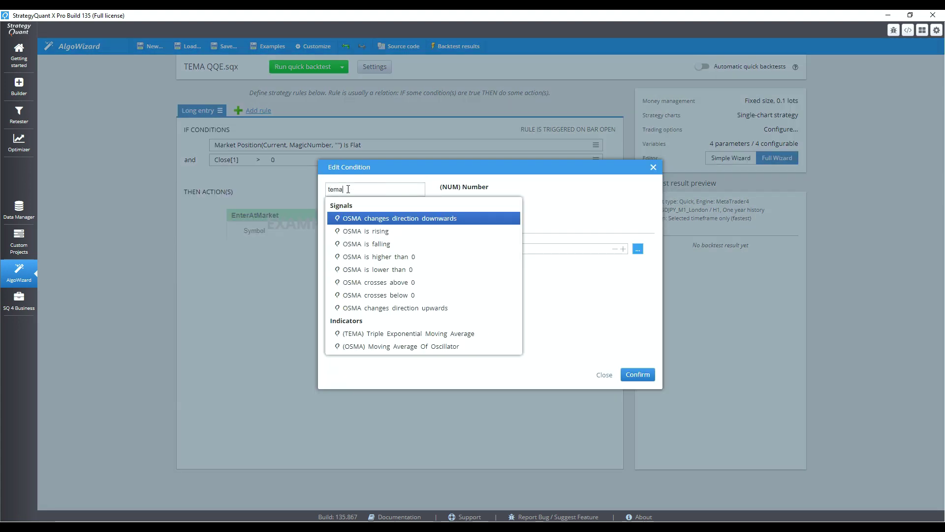
left_click(434, 335)
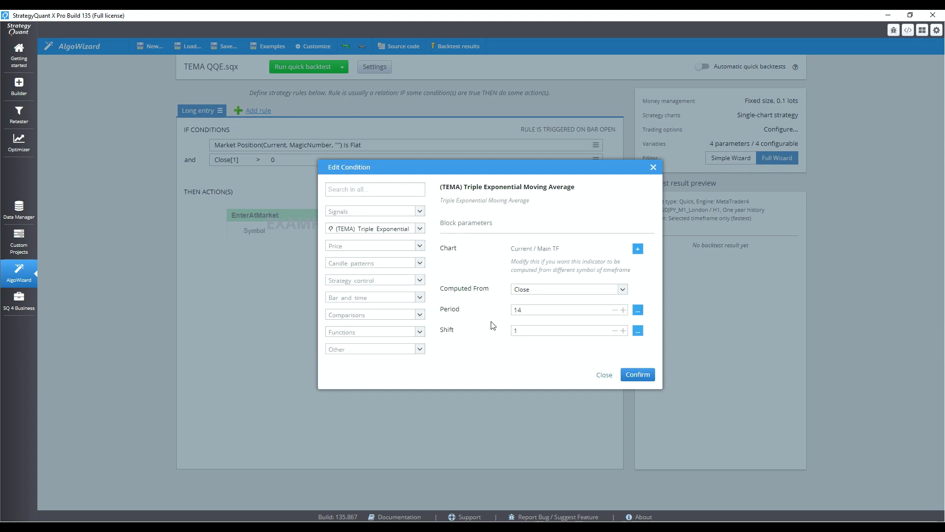
left_click(637, 309)
left_click(655, 328)
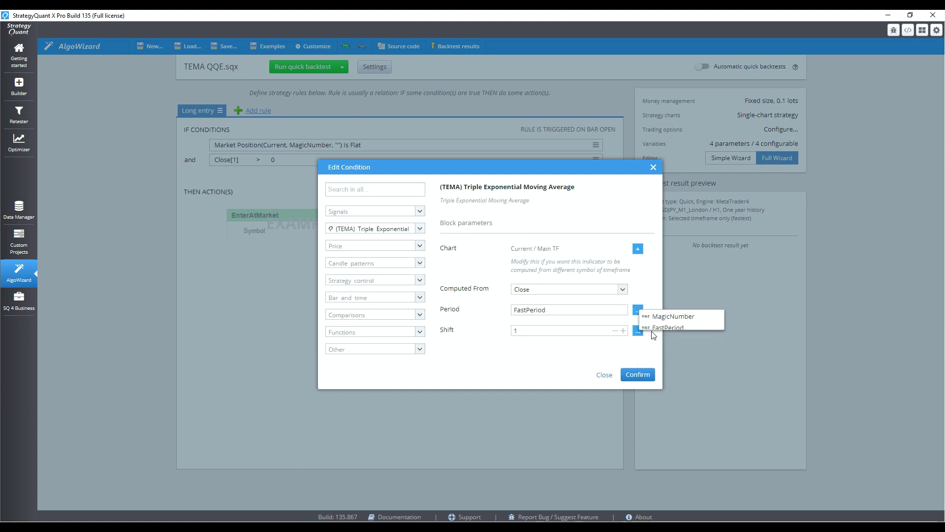
left_click(638, 375)
- Add another condition starting with TEMA(FastPeriod)[1], compared against 0 by default
left_click(364, 180)
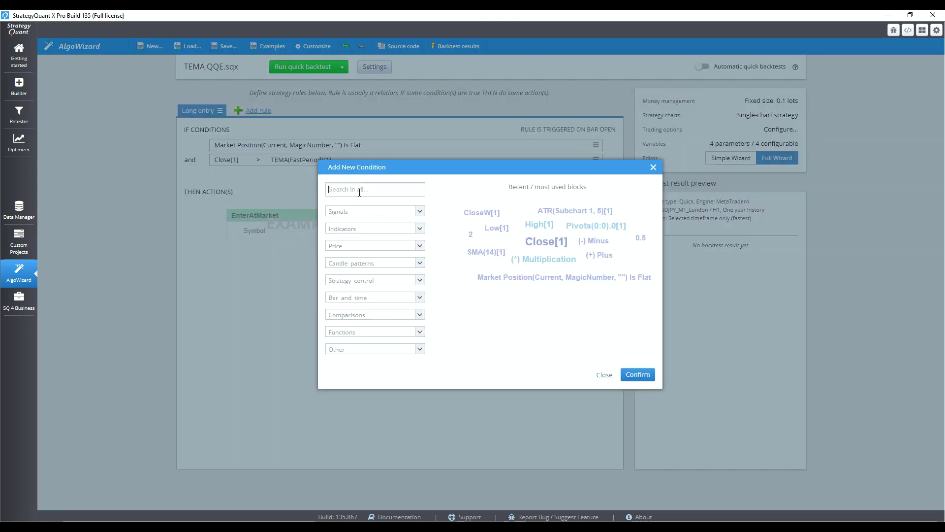
type("tema")
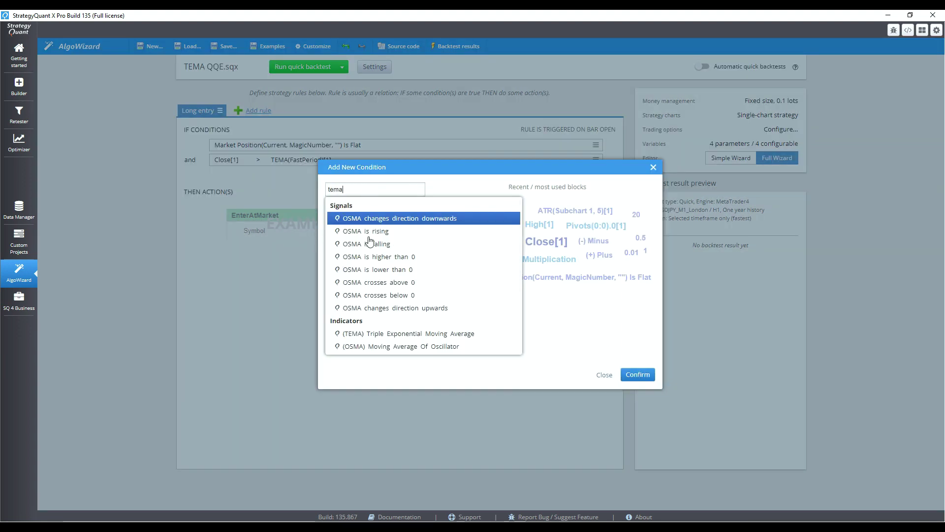
left_click(427, 334)
left_click(638, 310)
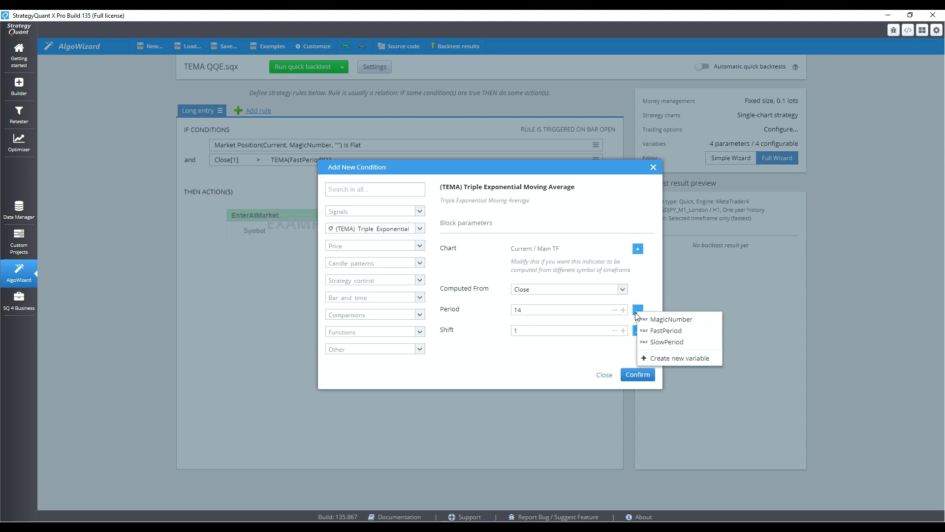
left_click(655, 340)
left_click(638, 375)
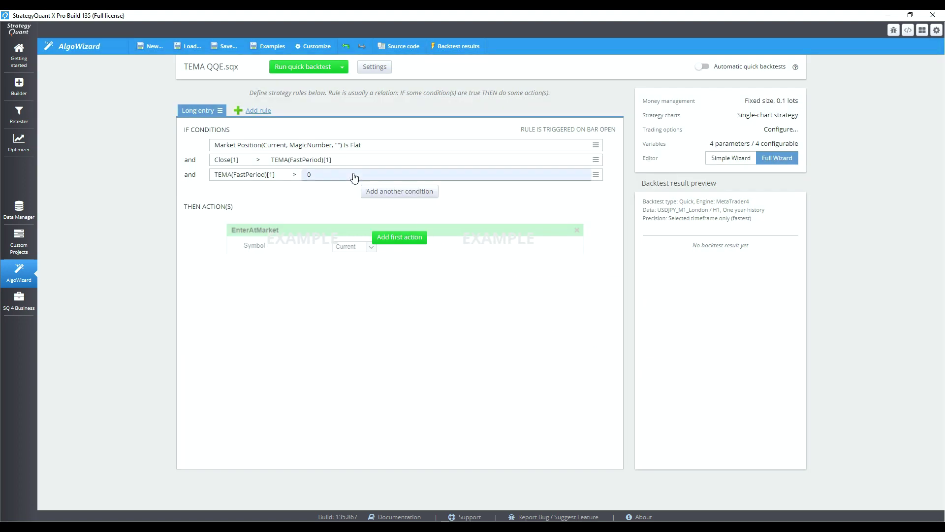
- Change that condition's right-hand operand to TEMA with Period SlowPeriod
left_click(352, 174)
left_click(377, 186)
type("tem")
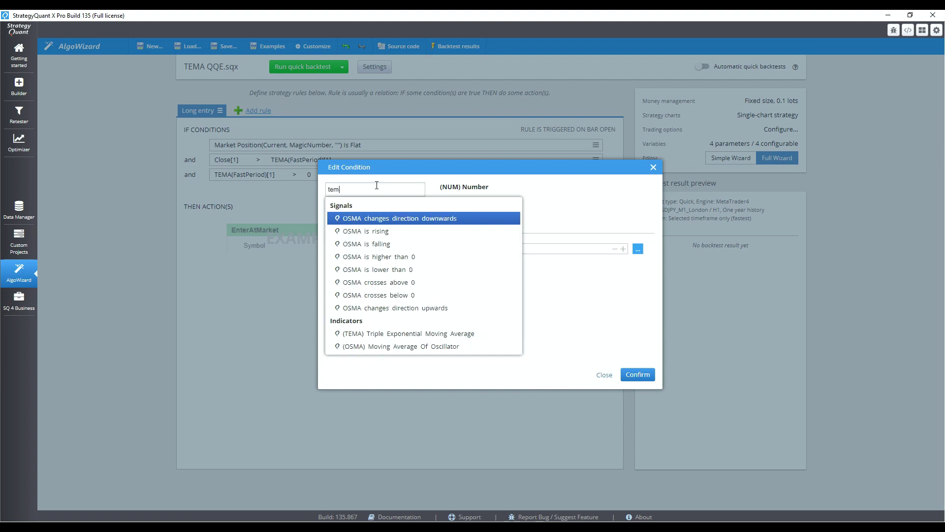
key("Down")
key("Down")
key("Down")
key("Down")
key("Down")
key("Down")
key("Down")
key("Down")
key("Return")
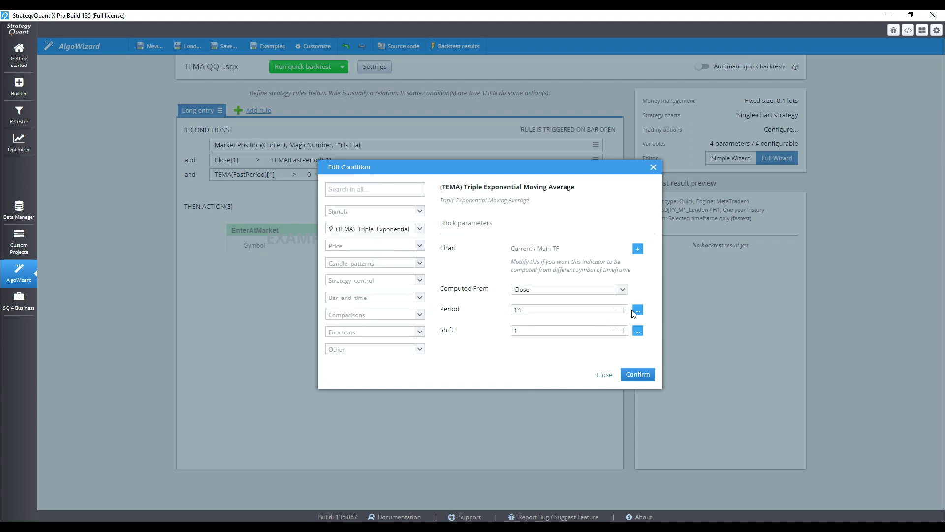
left_click(637, 310)
left_click(666, 341)
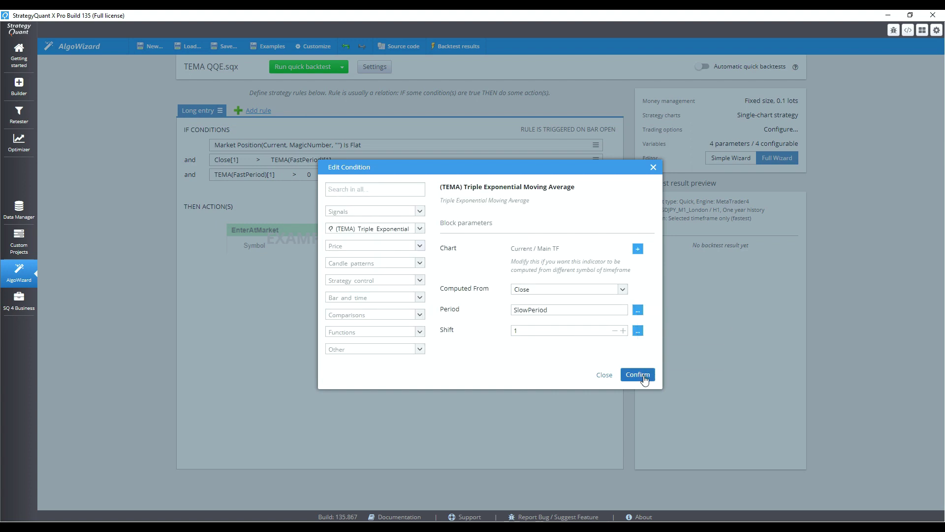
left_click(644, 379)
- Add a new condition starting with TEMA(SlowPeriod)[1]
left_click(366, 189)
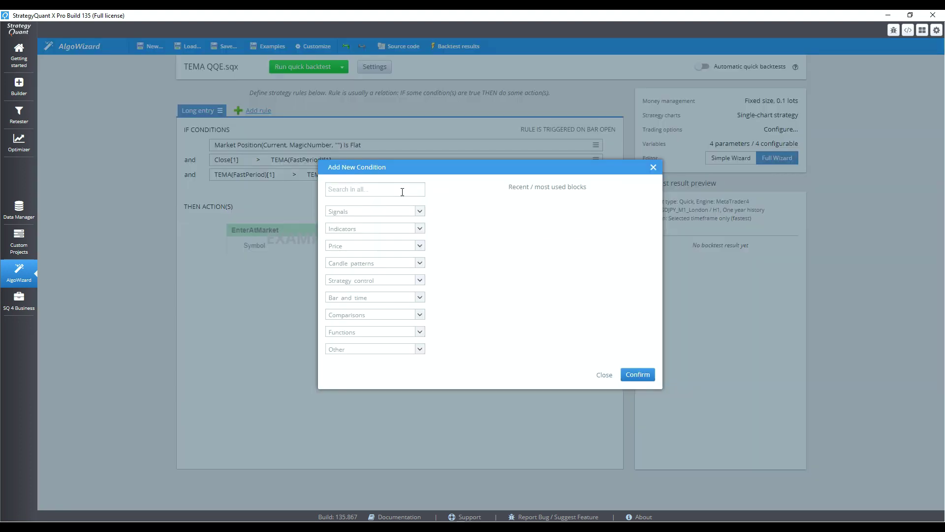
type("tema")
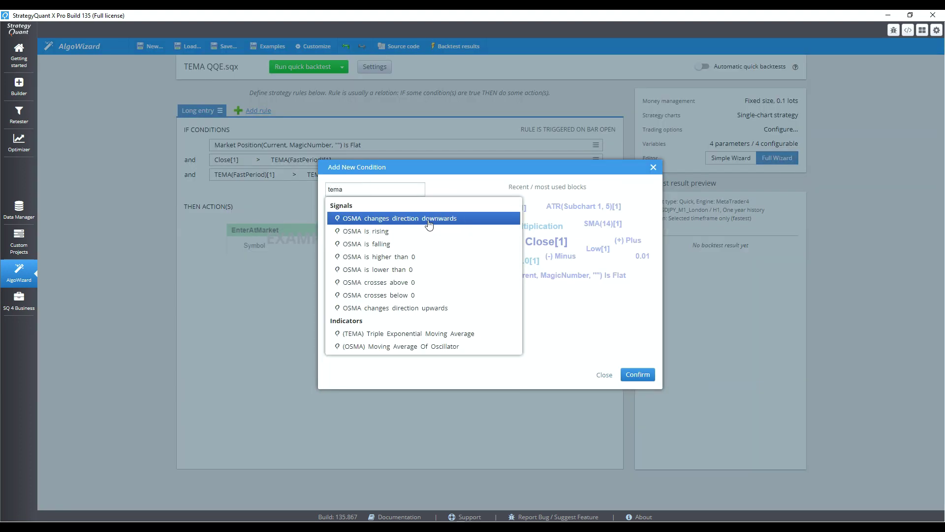
left_click(468, 334)
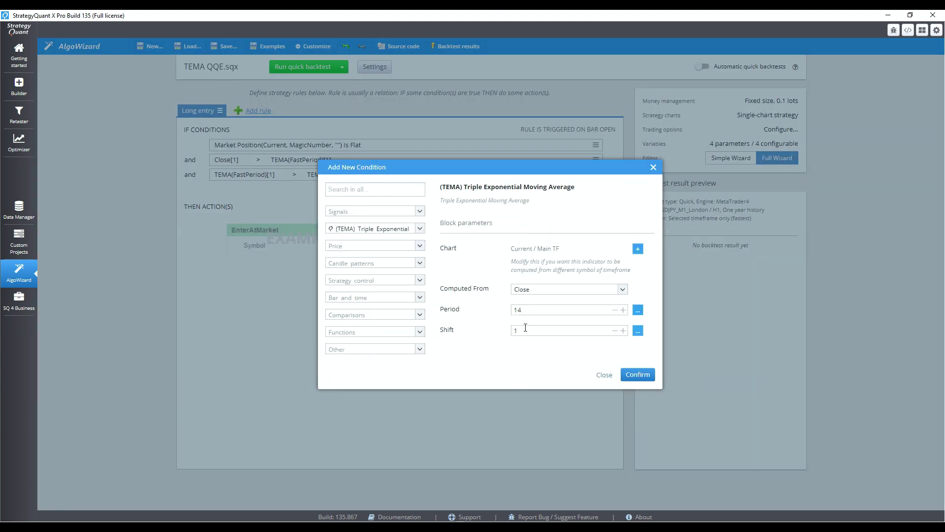
left_click(637, 310)
left_click(655, 343)
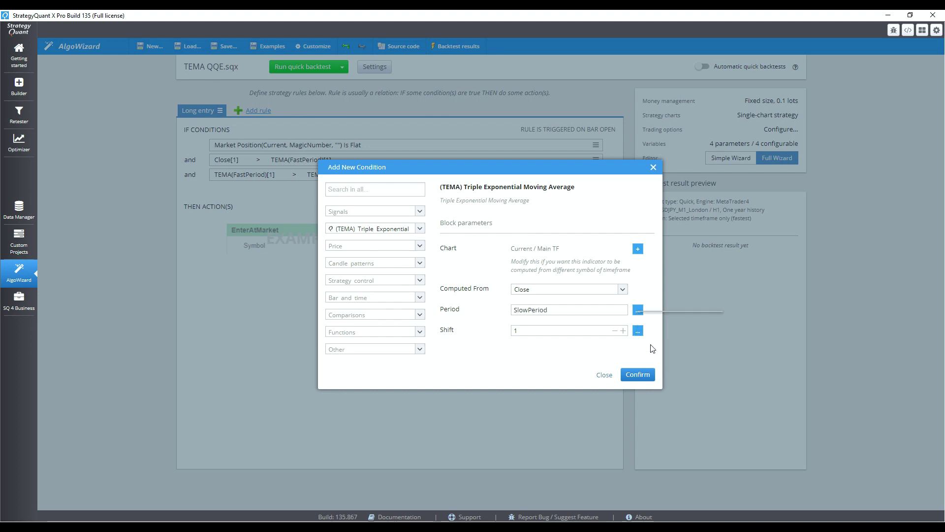
left_click(645, 376)
- Set its comparison value to TEMA(SlowPeriod) with Shift 2
left_click(347, 190)
left_click(352, 192)
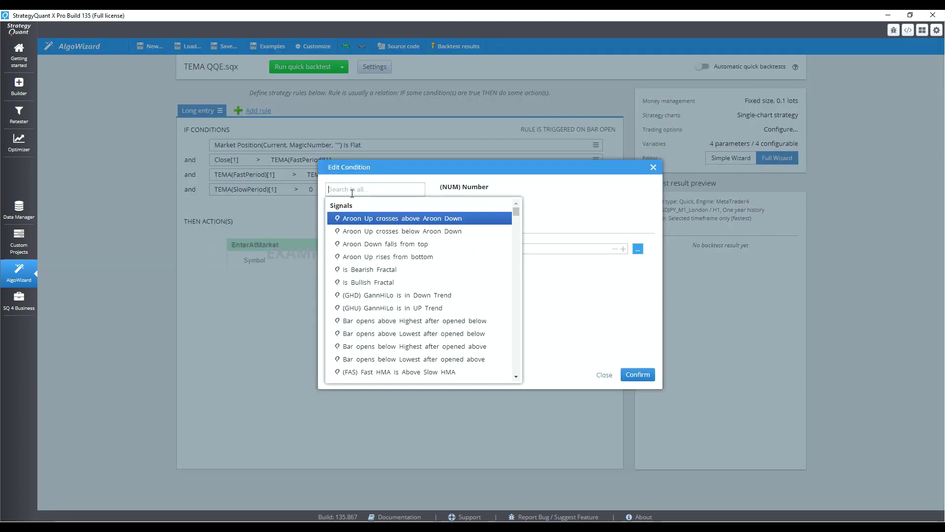
type("tema")
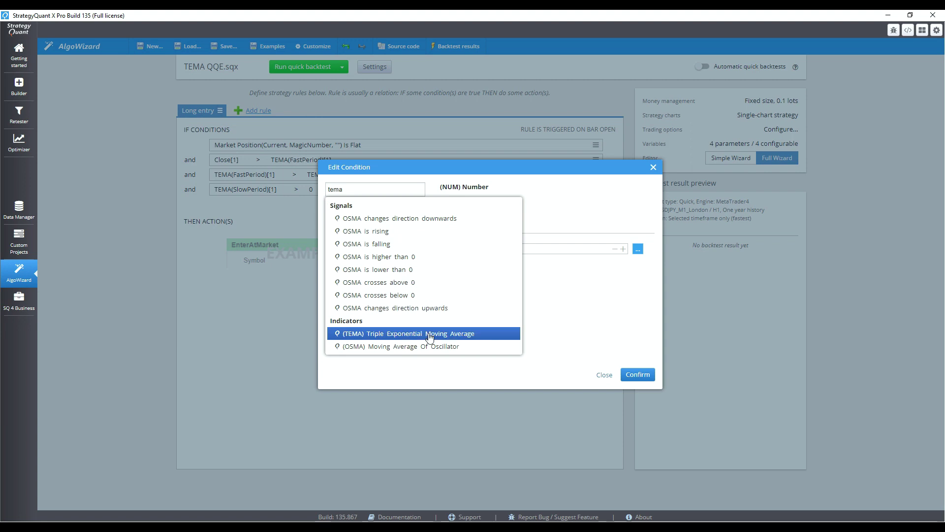
left_click(394, 334)
left_click(638, 310)
left_click(652, 339)
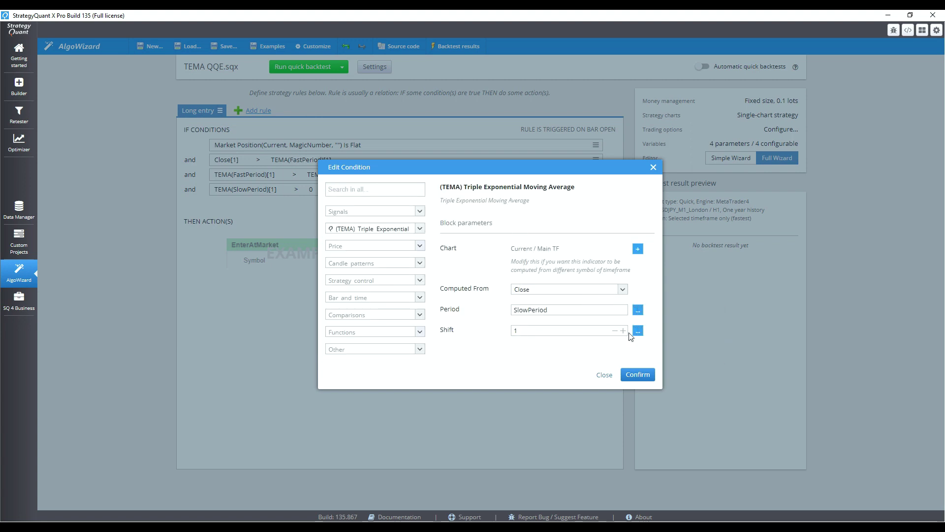
left_click(623, 331)
left_click(638, 374)
- Add the condition QQE Value1 crosses above Value2
left_click(406, 213)
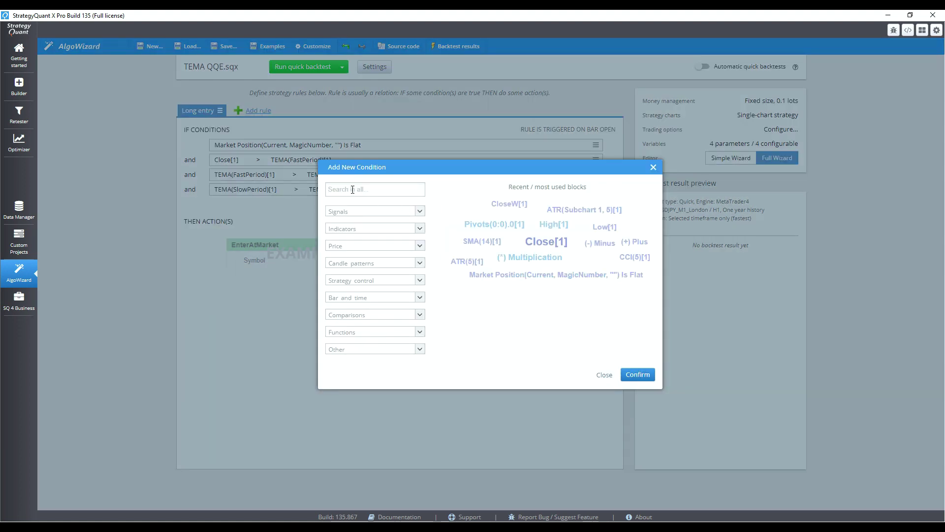
type("qqe")
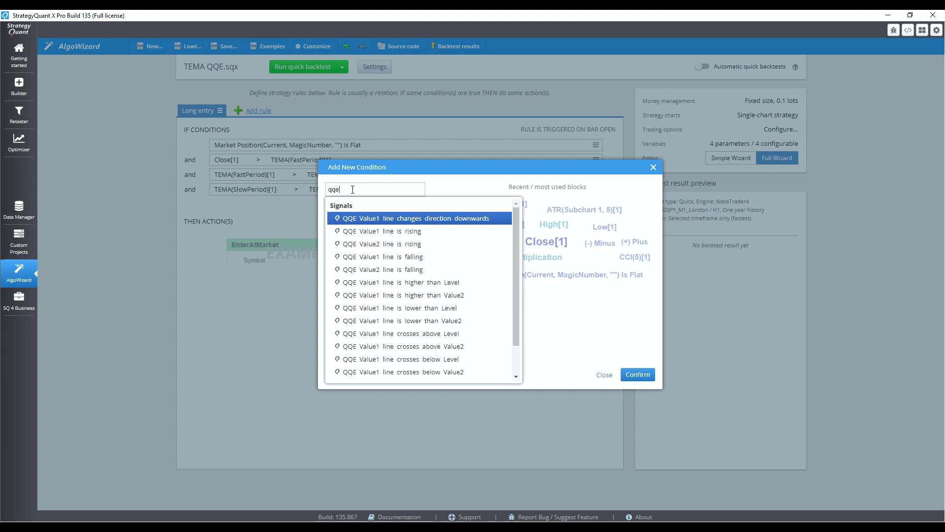
left_click(464, 347)
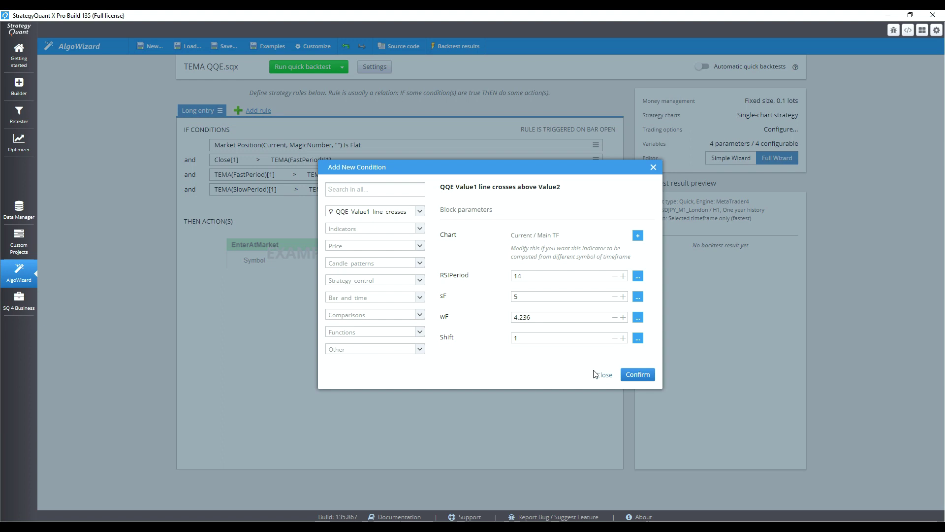
left_click(638, 374)
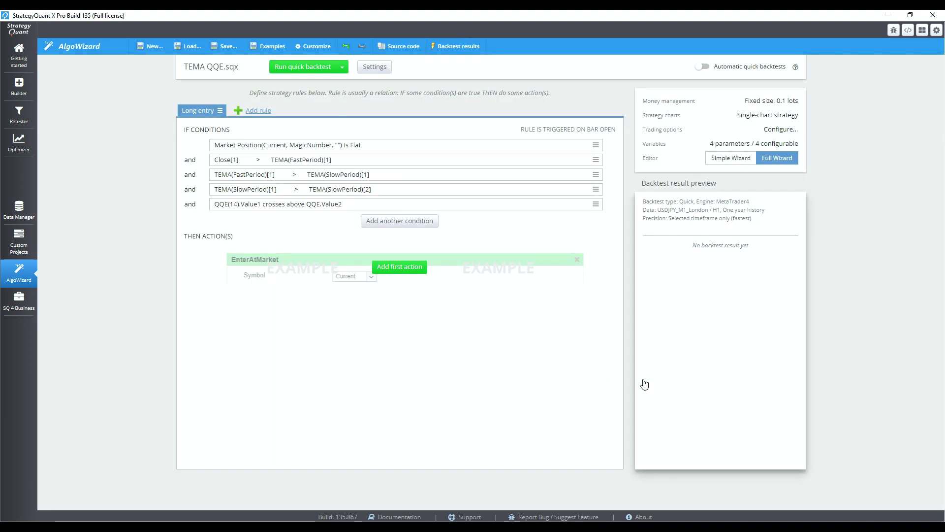
- Add the condition Current Day Of Week not equal to 1
left_click(412, 229)
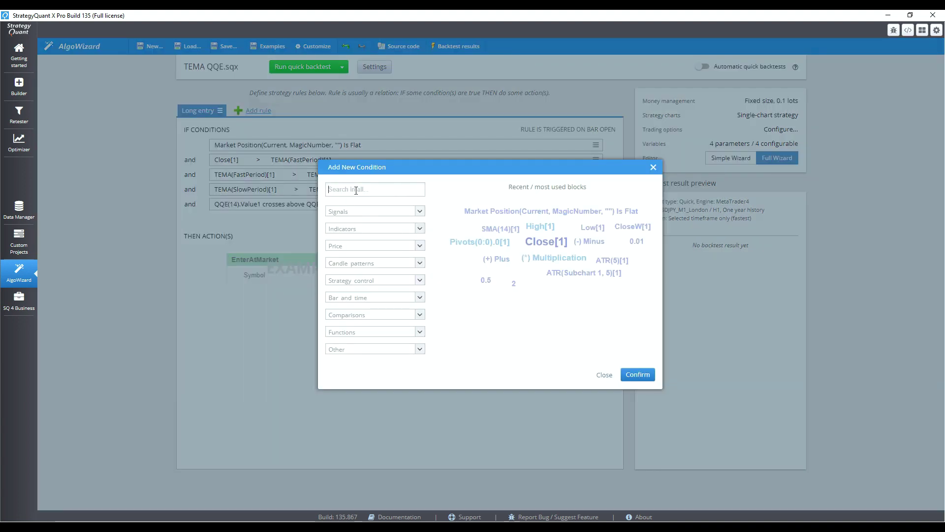
type("current day")
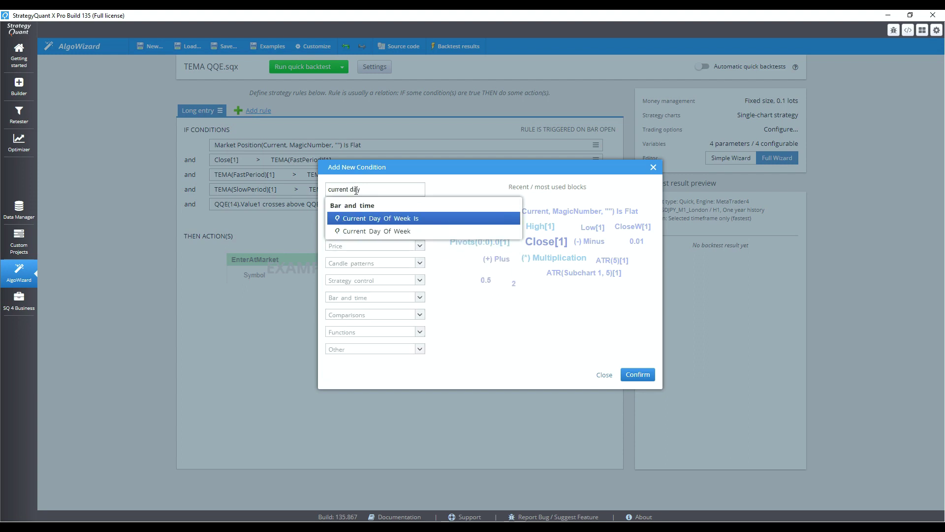
left_click(363, 232)
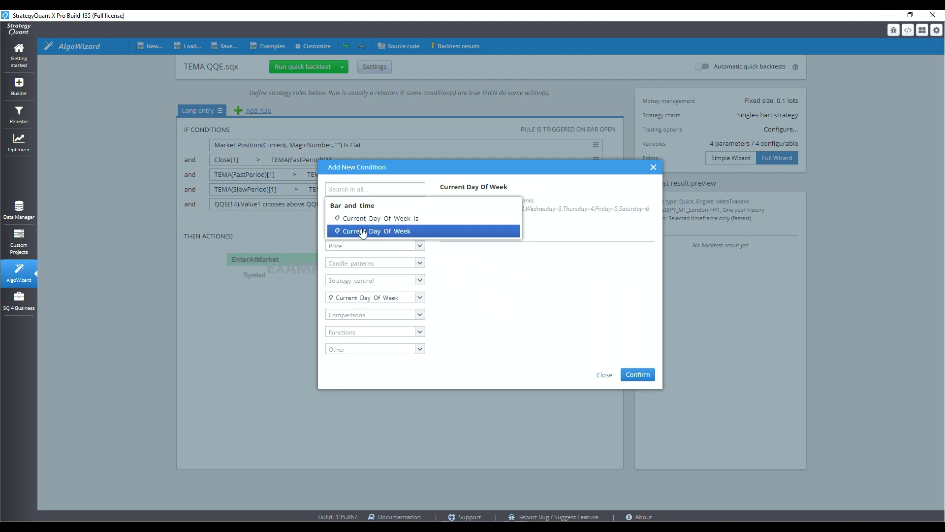
left_click(629, 377)
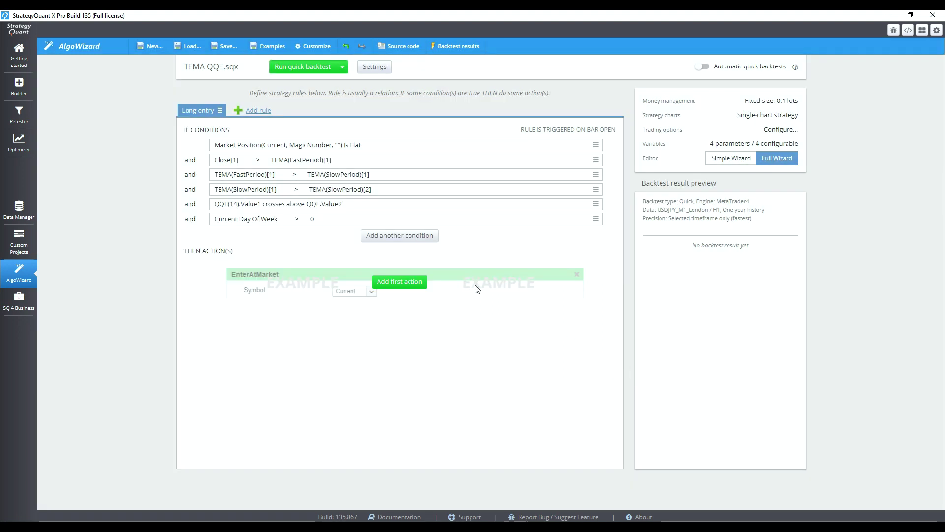
left_click(298, 219)
left_click(396, 315)
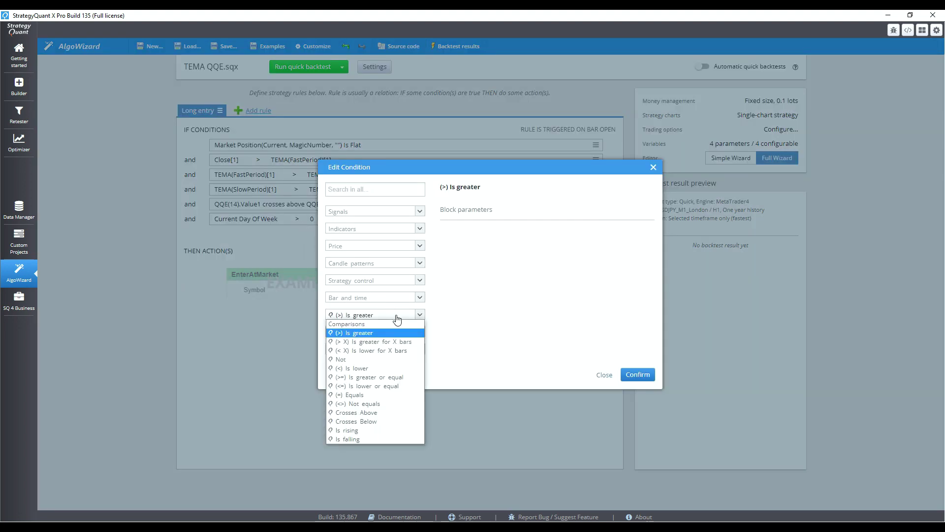
left_click(406, 407)
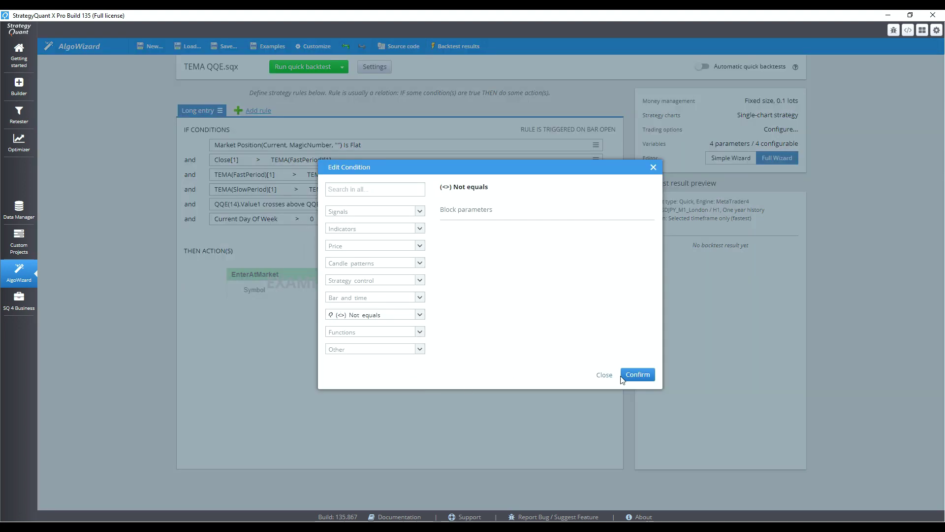
left_click(635, 375)
left_click(331, 221)
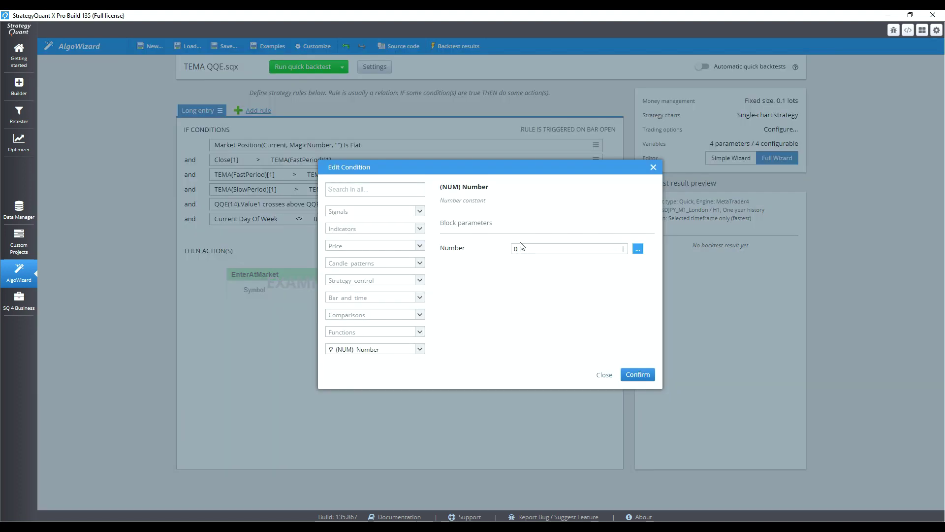
left_click(514, 249)
left_click(639, 373)
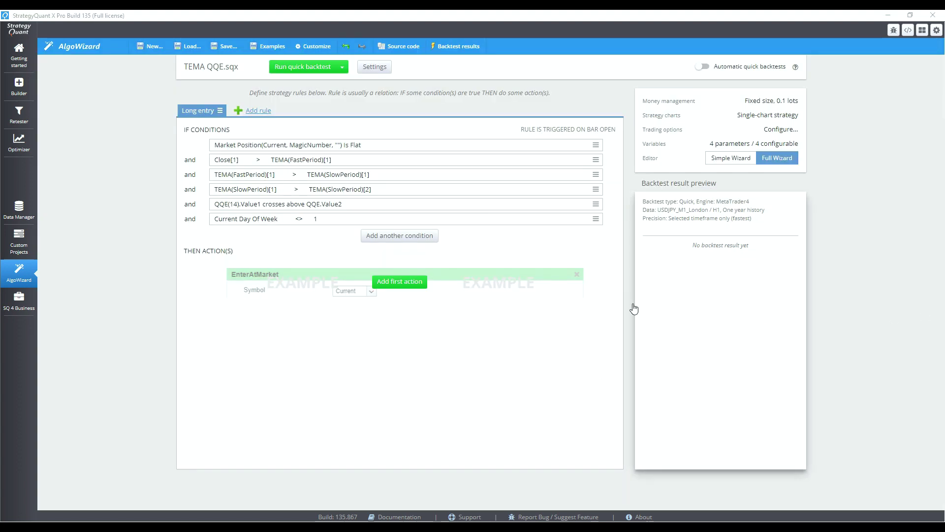
- Add an Enter at stop action with the stop price at High[1]
left_click(406, 288)
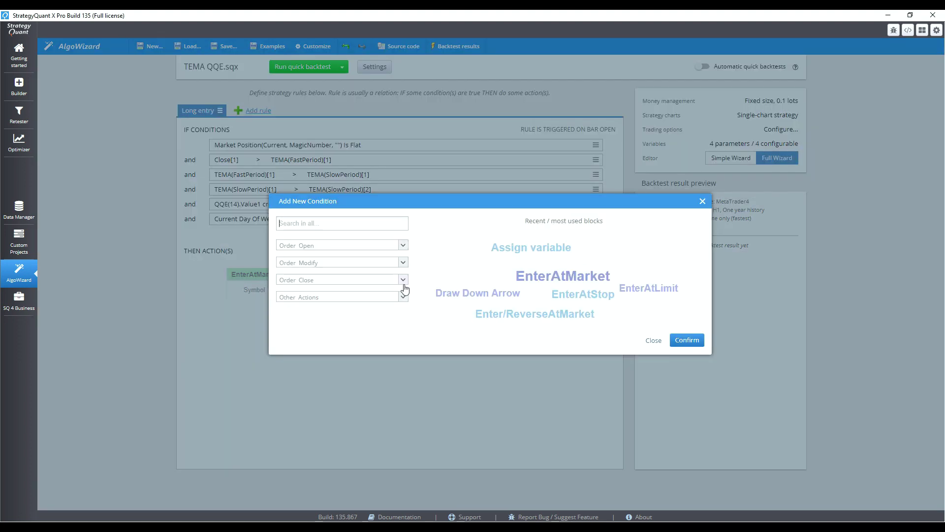
left_click(400, 246)
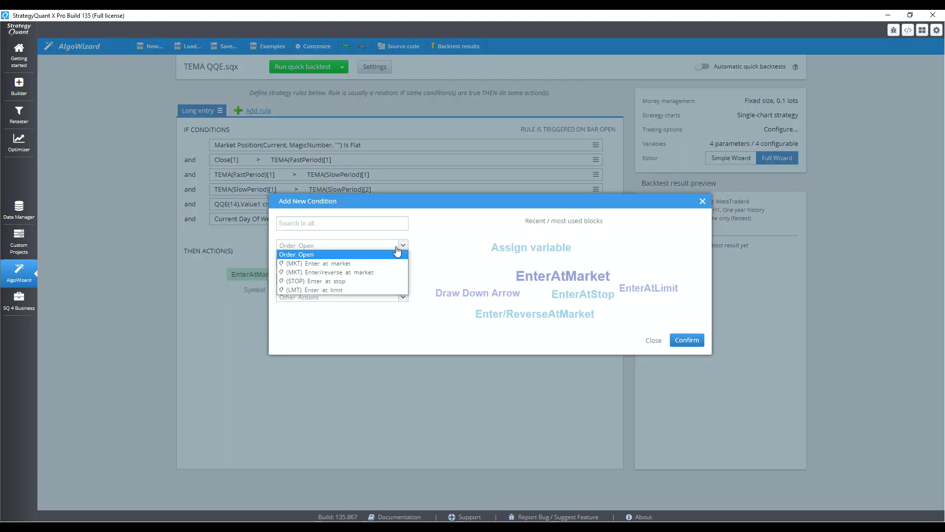
left_click(389, 280)
left_click(691, 332)
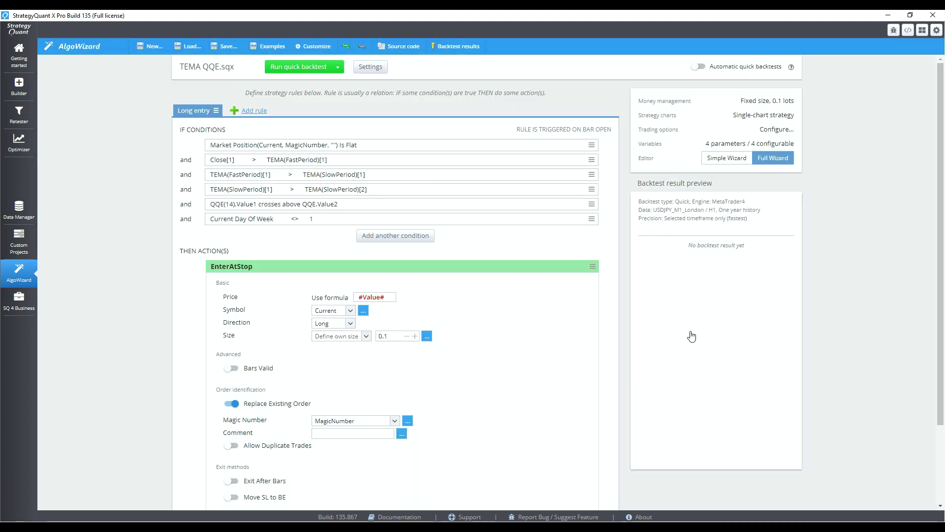
left_click(387, 301)
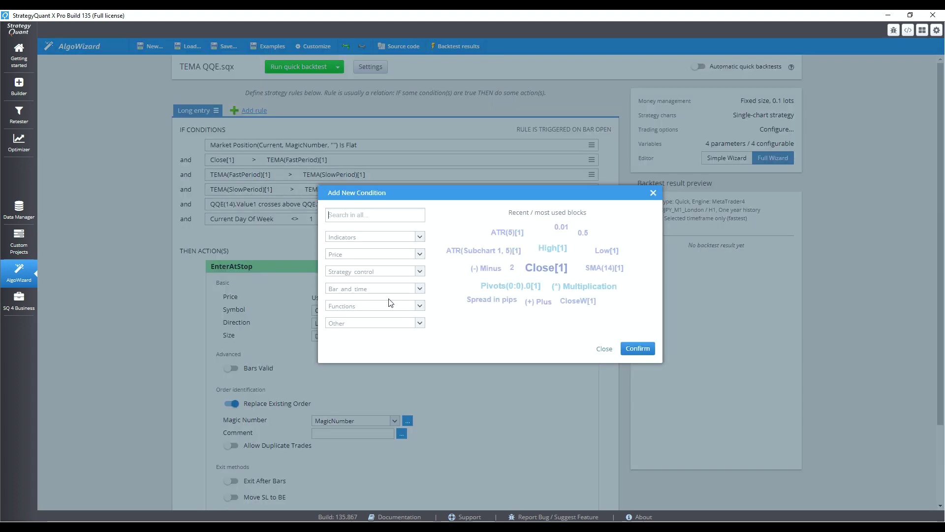
left_click(396, 254)
left_click(379, 351)
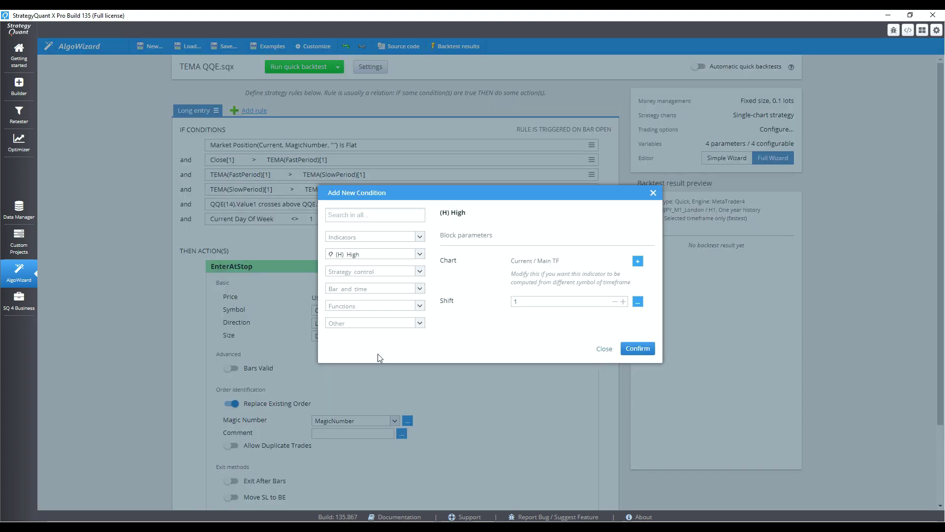
left_click(637, 348)
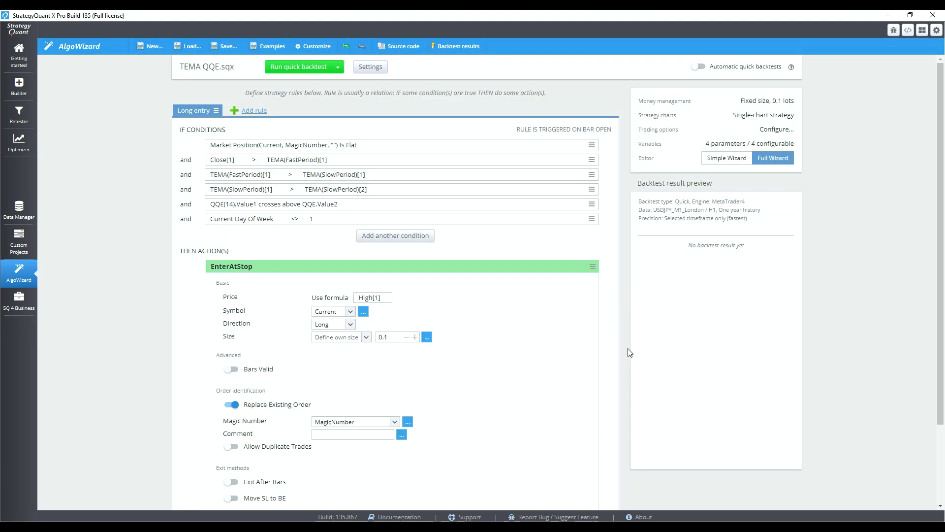
- Size orders by global money management, keep them valid 3 bars, and disable Replace
left_click(347, 338)
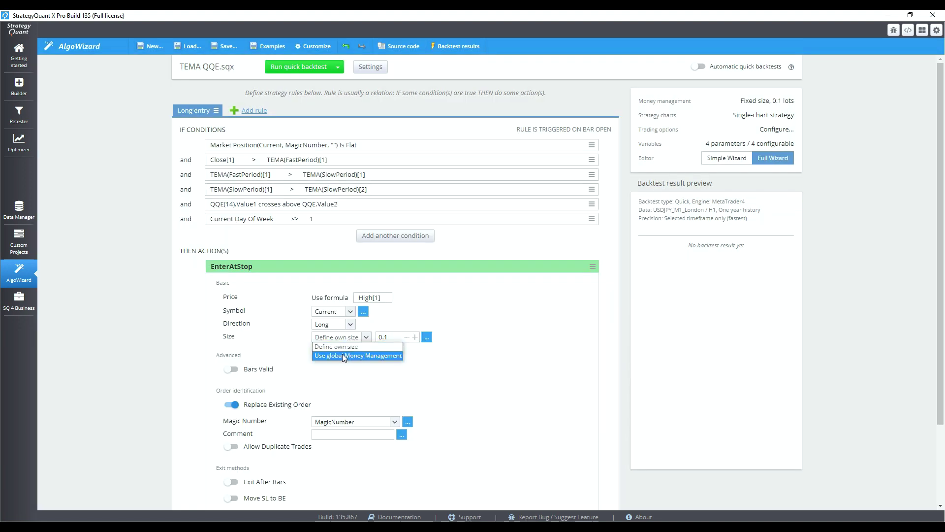
left_click(342, 354)
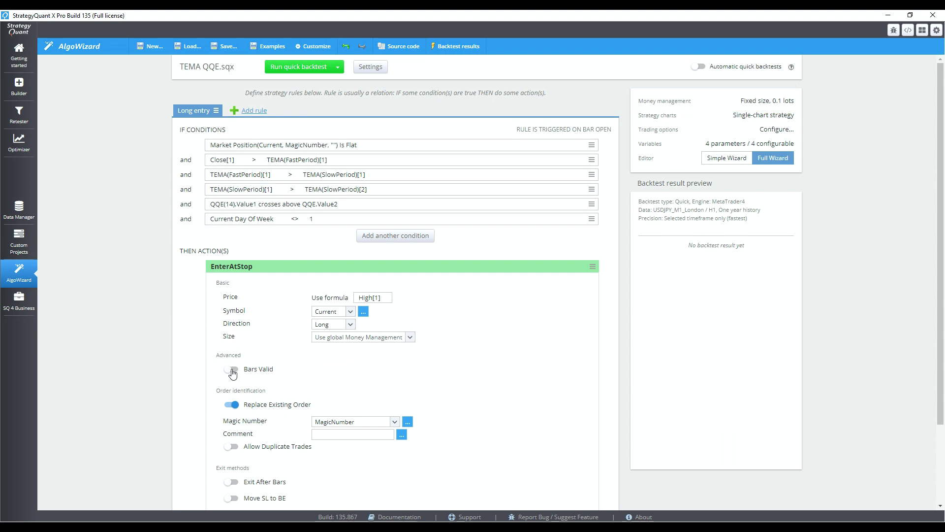
left_click(231, 369)
left_click(351, 370)
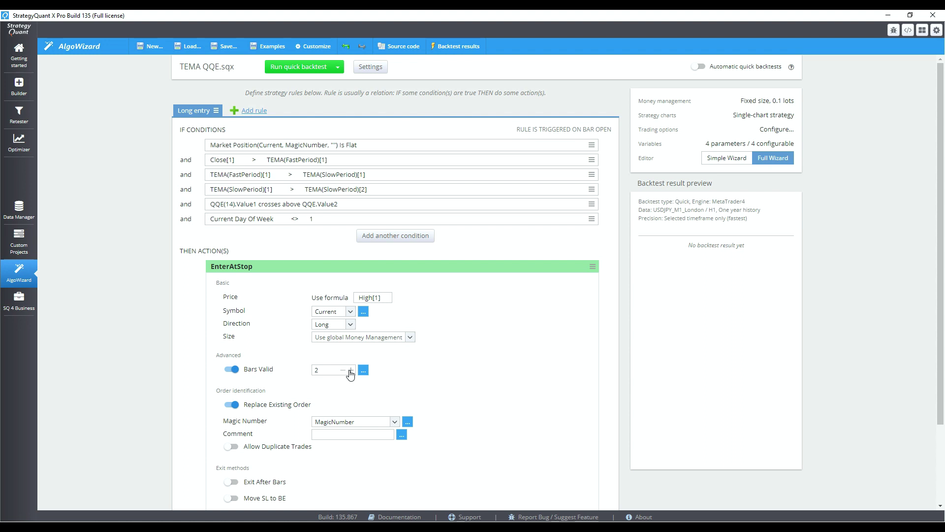
left_click(350, 369)
left_click(232, 405)
- Enable a stop loss and a trailing stop, both set to StopPips
scroll(233, 411, "down", 2)
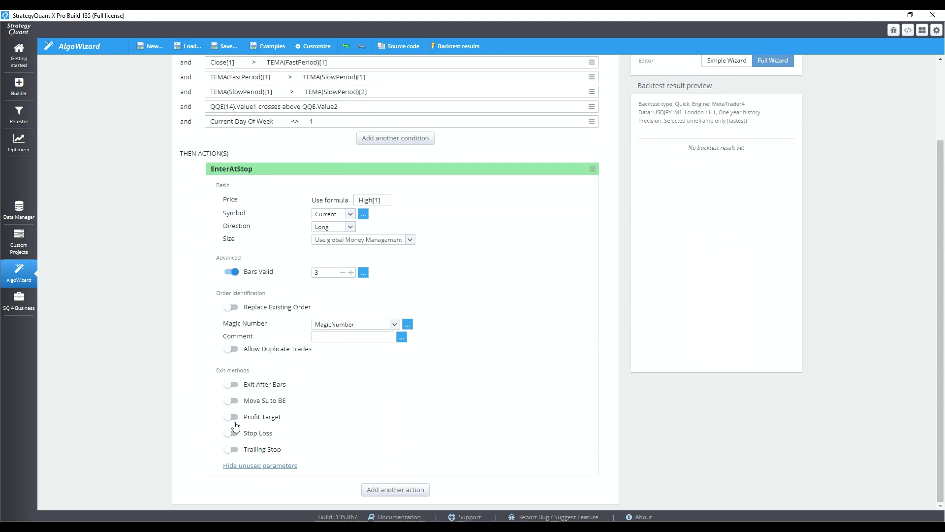
left_click(231, 433)
left_click(231, 450)
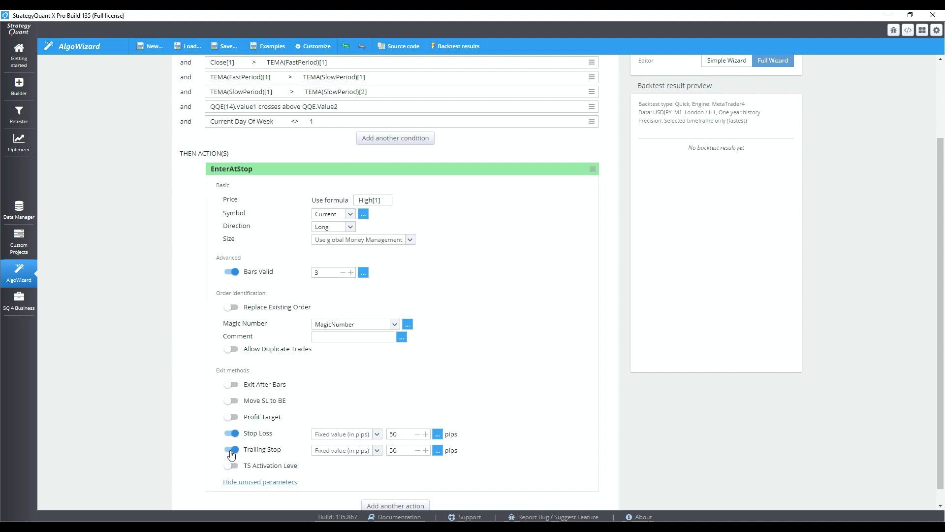
left_click(437, 434)
left_click(457, 443)
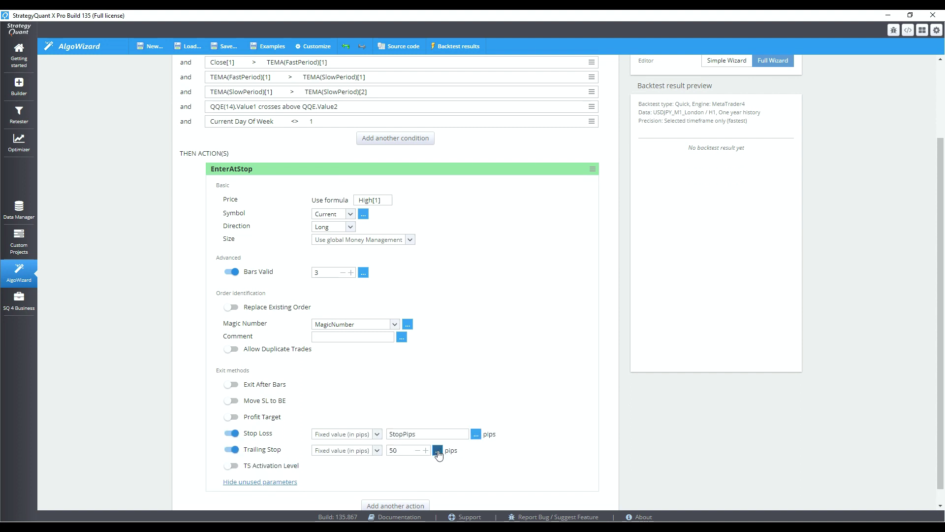
left_click(437, 450)
left_click(461, 459)
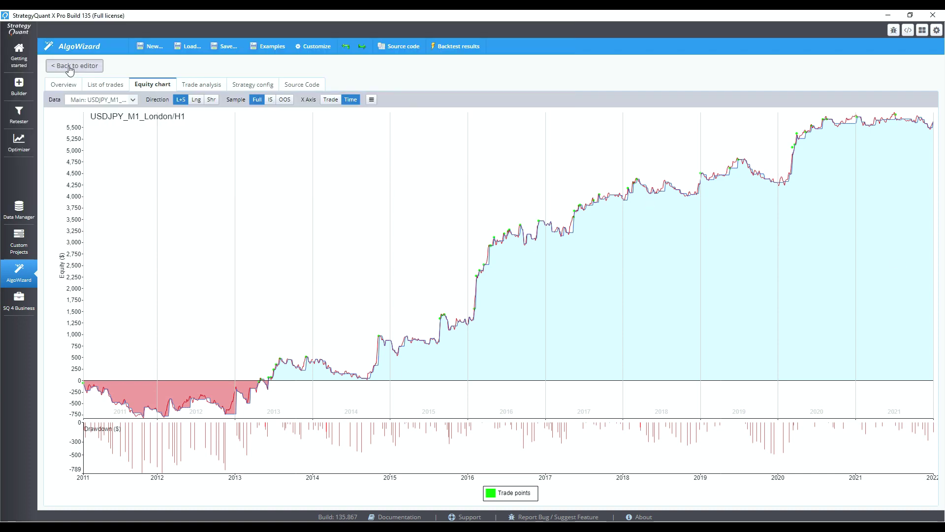
- Delete the short entry's QQE crosses-below condition, rerun the full backtest, and view the equity chart
left_click(63, 66)
left_click(592, 159)
left_click(247, 110)
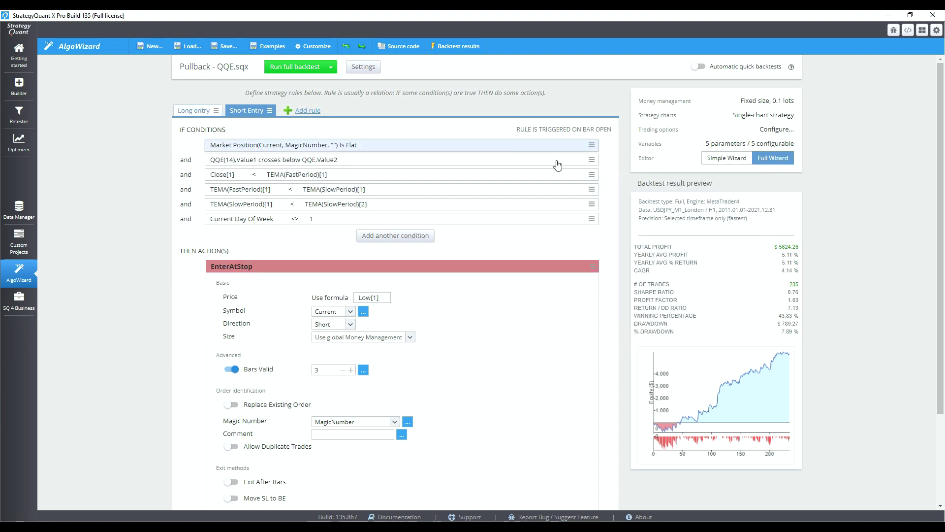
left_click(591, 159)
left_click(652, 324)
left_click(288, 72)
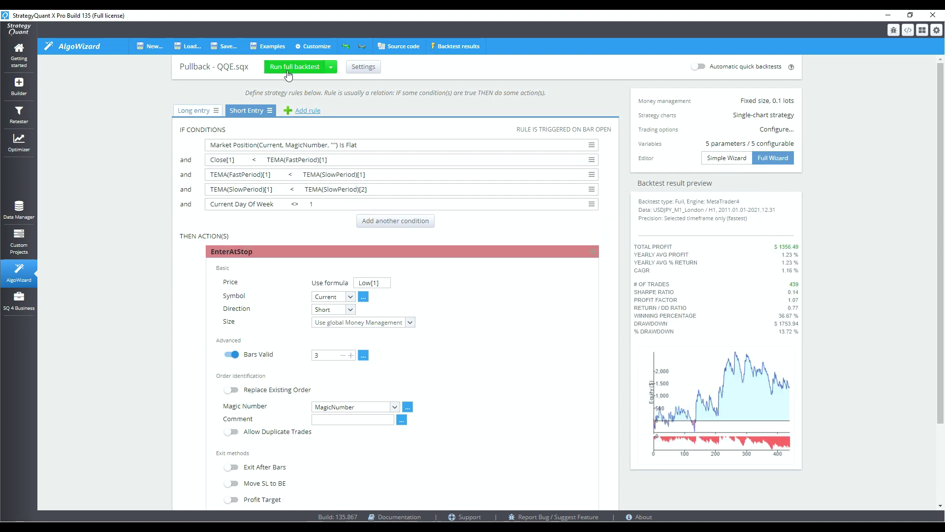
left_click(700, 381)
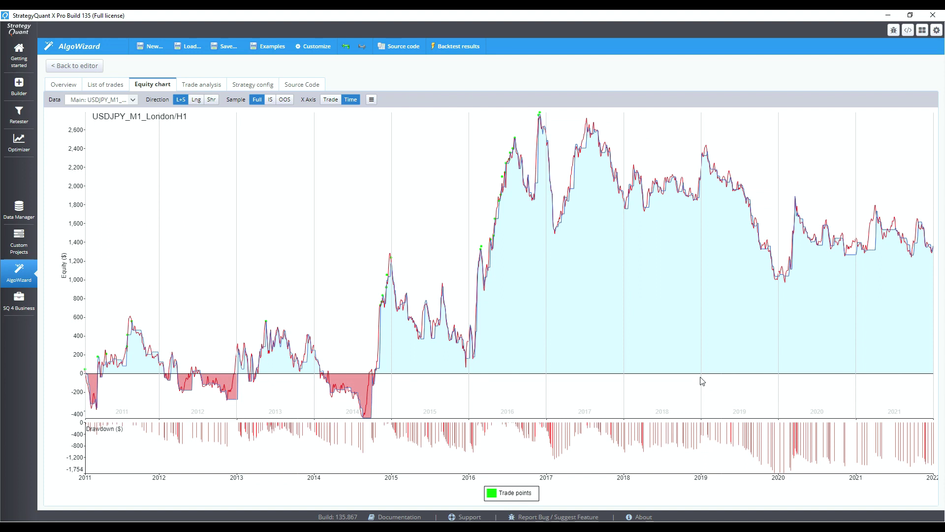